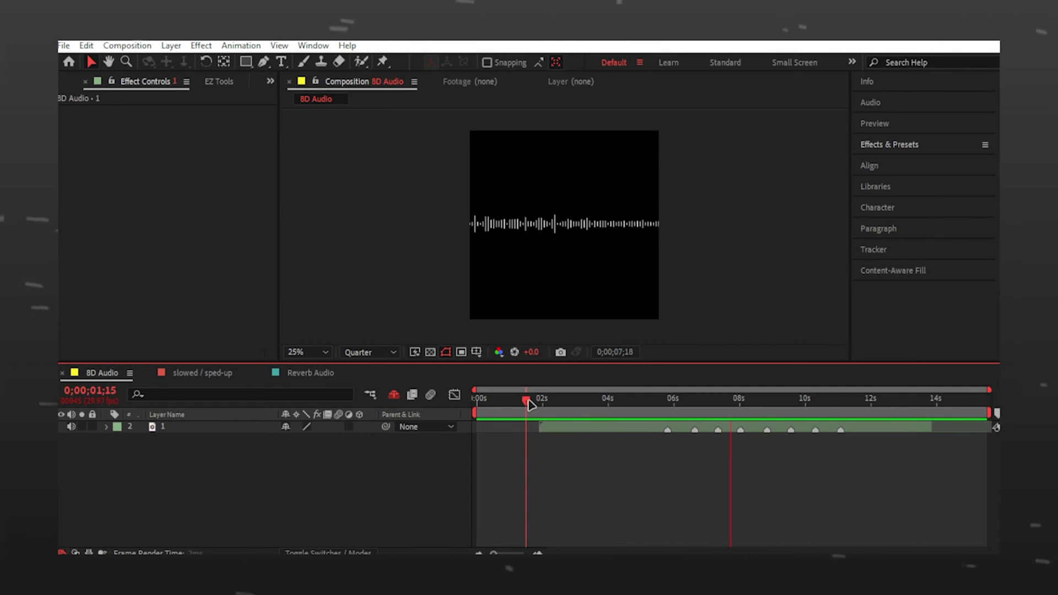
- Apply the Stereo Mixer effect to the audio layer
left_click_drag(529, 403, 653, 413)
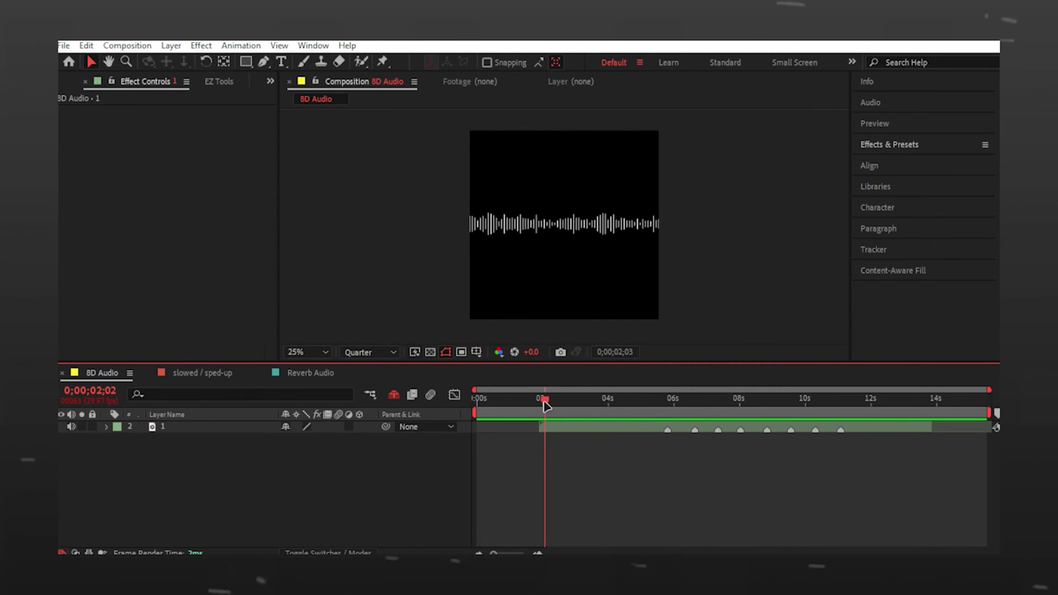
left_click(556, 428)
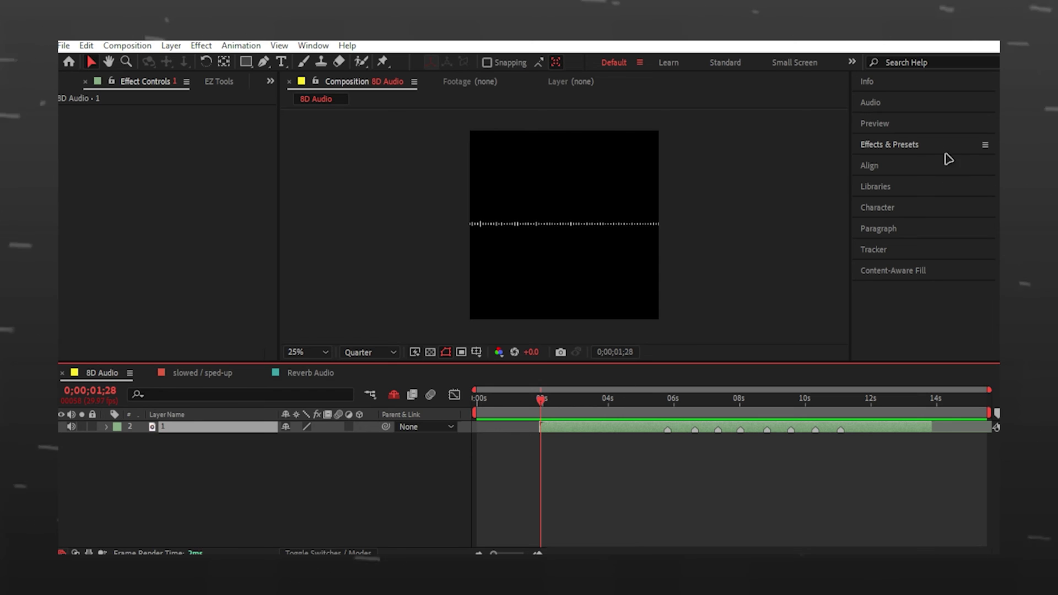
left_click(912, 146)
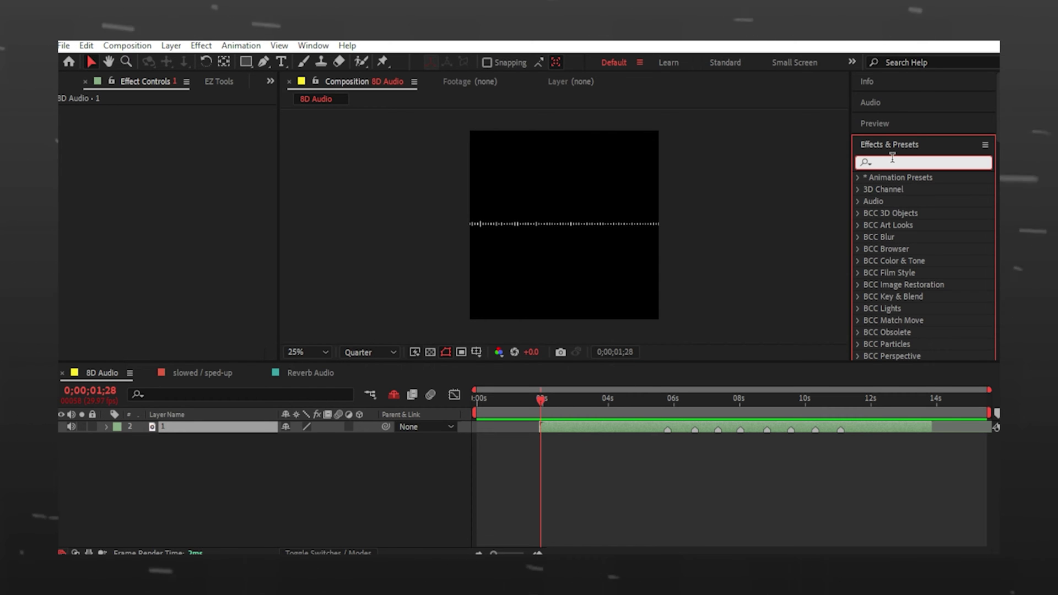
type("stere")
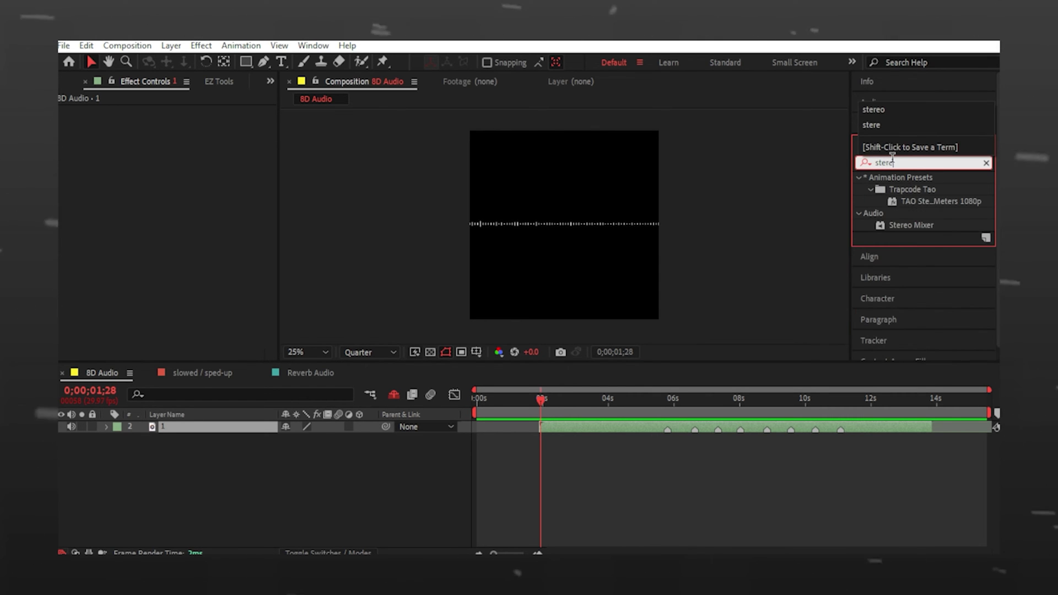
type("o mixer")
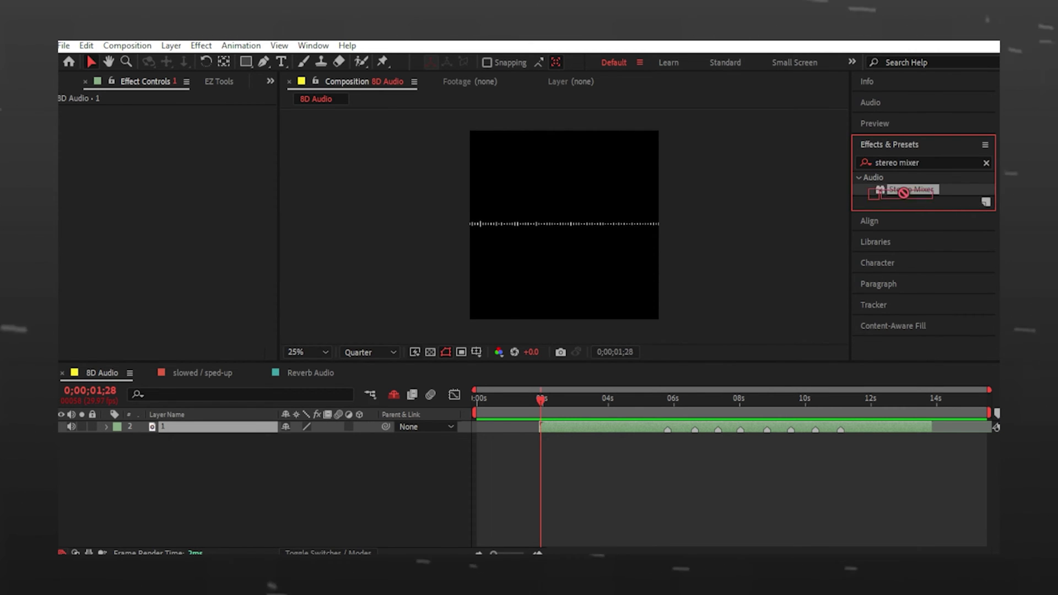
left_click_drag(910, 189, 651, 431)
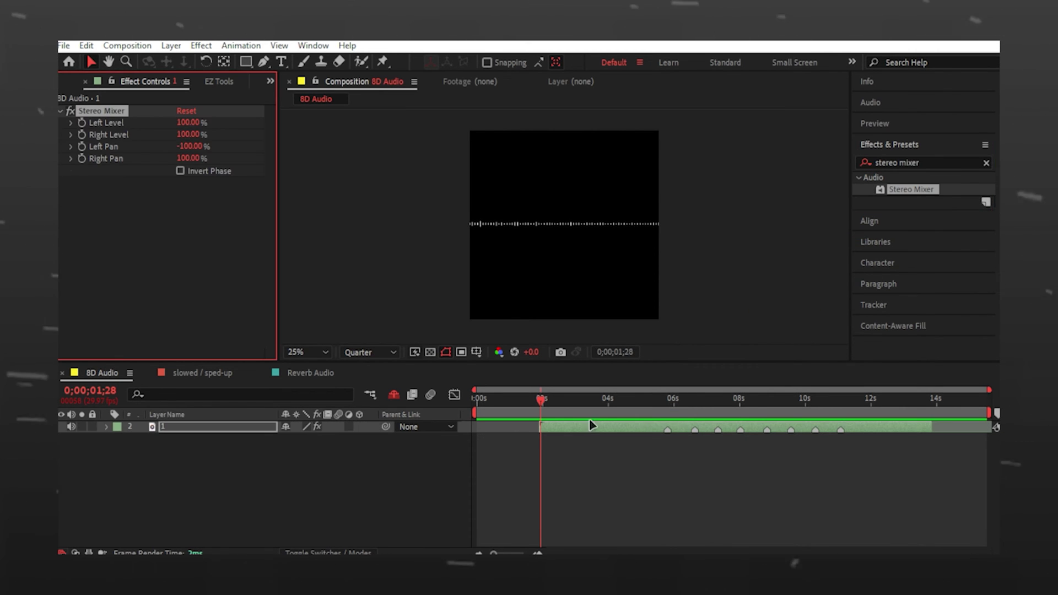
- Keyframe Stereo Mixer Left and Right Level at 100% around 5 seconds
left_click_drag(542, 402, 663, 411)
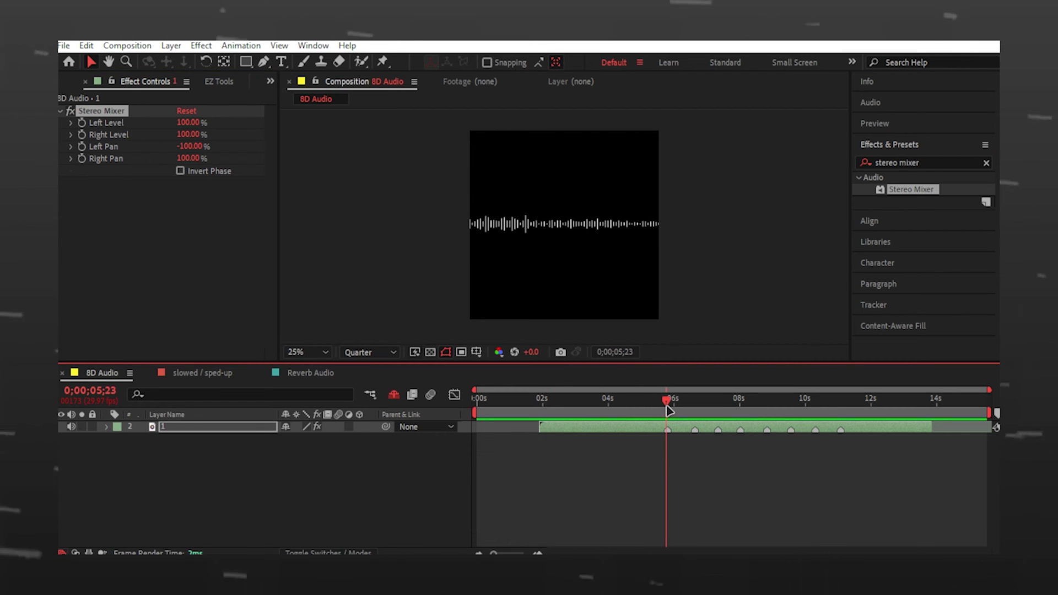
left_click(82, 123)
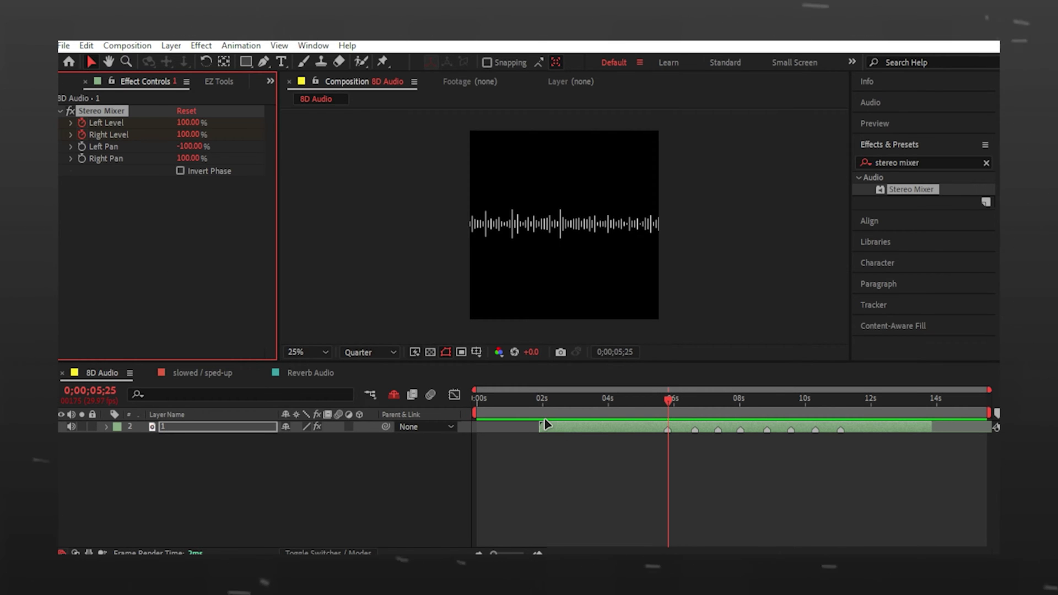
key("u")
- At 0;00;06;08, keyframe Left Level at 0% and Right Level at 100%
left_click_drag(670, 402, 693, 404)
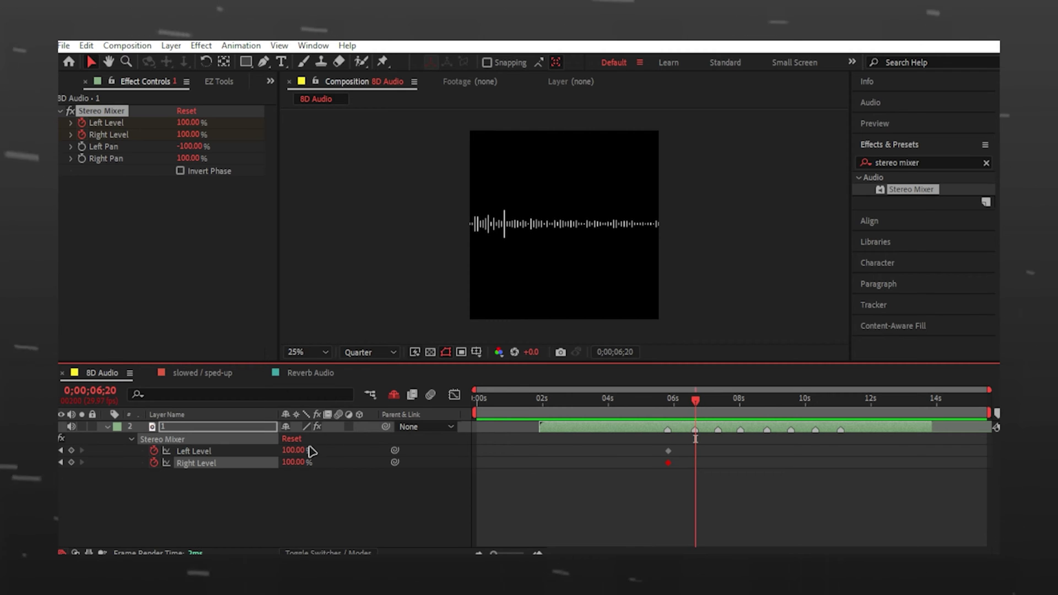
left_click_drag(696, 403, 683, 405)
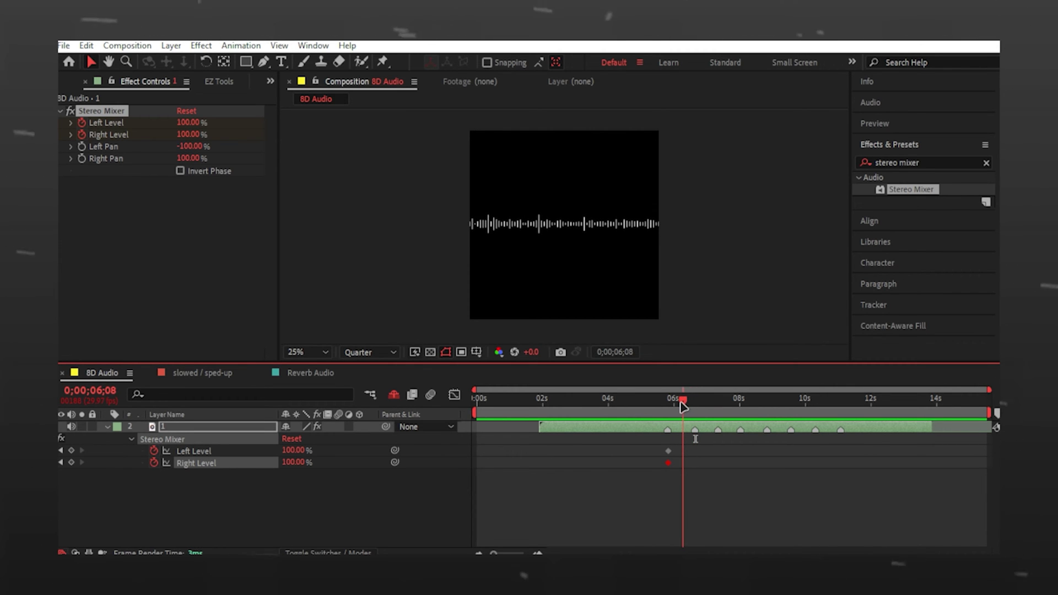
left_click(289, 469)
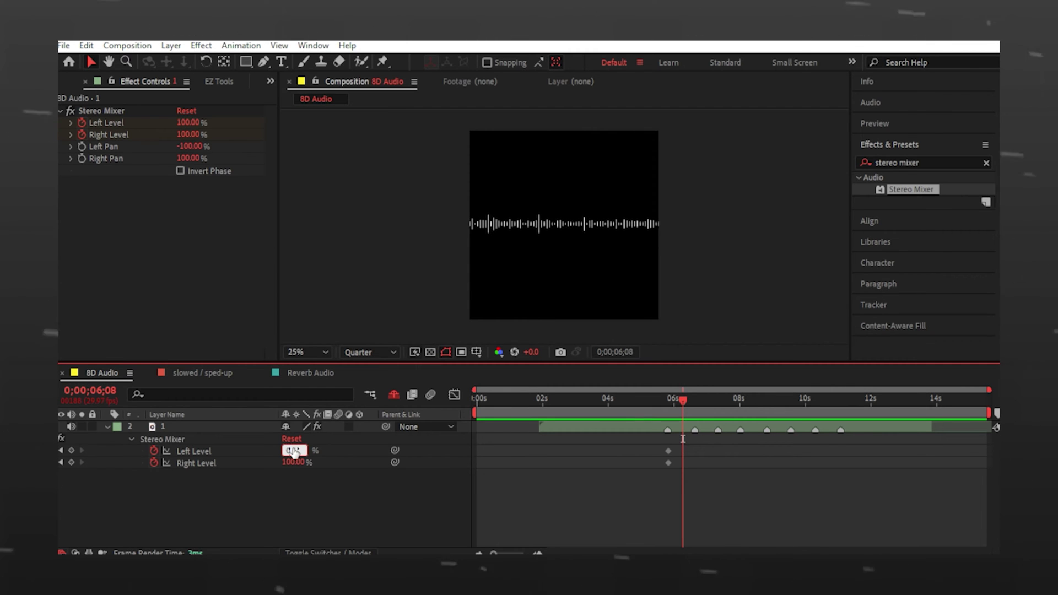
type("0")
key("Return")
left_click(72, 462)
- Slightly later, keyframe Left Level 100% and Right Level 0%, then select those keyframe pairs
left_click_drag(683, 403, 695, 403)
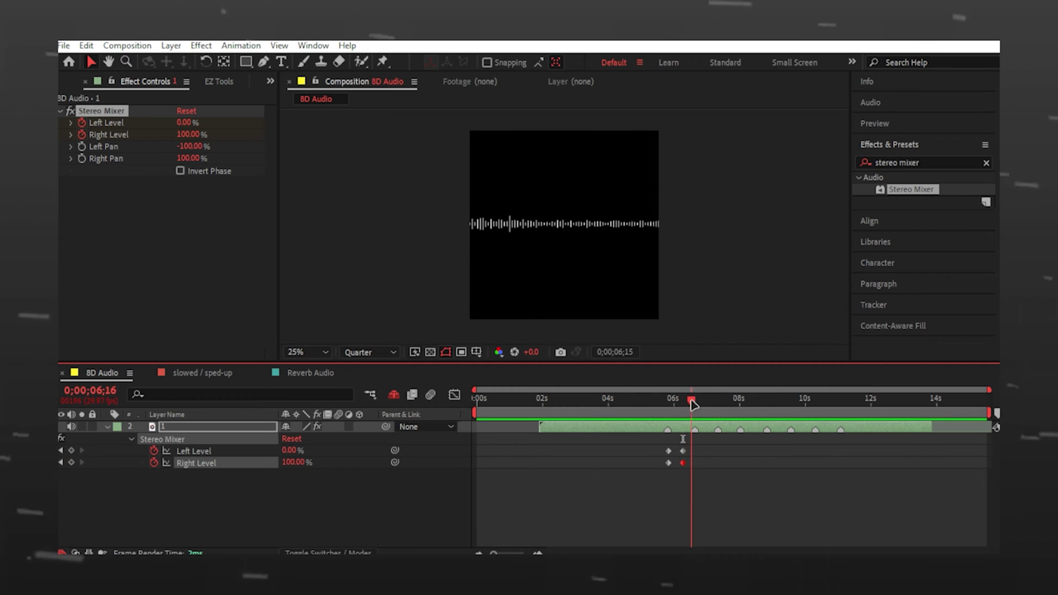
left_click(347, 519)
type("100")
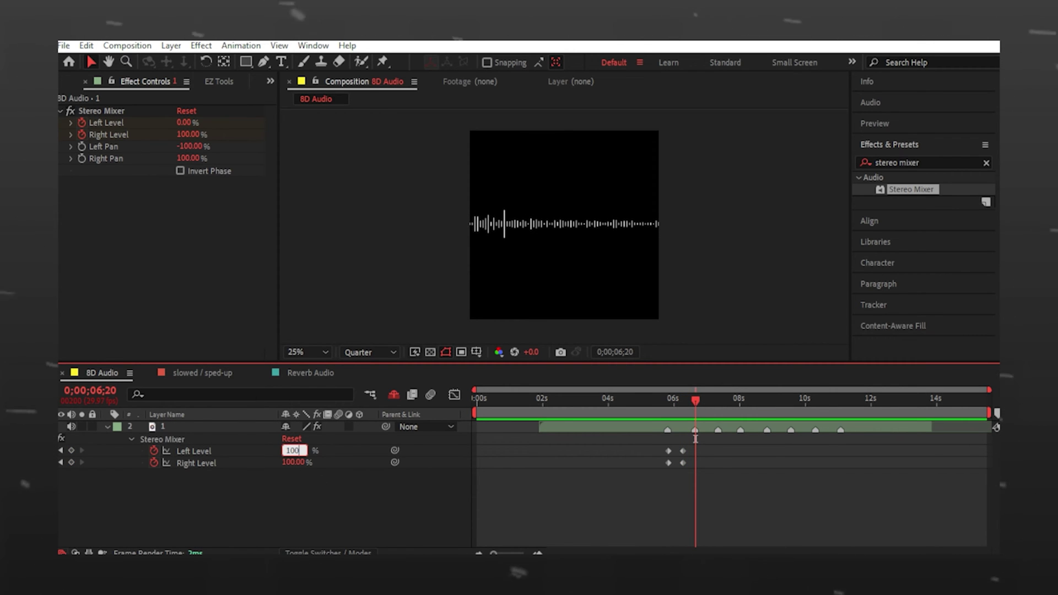
key("Return")
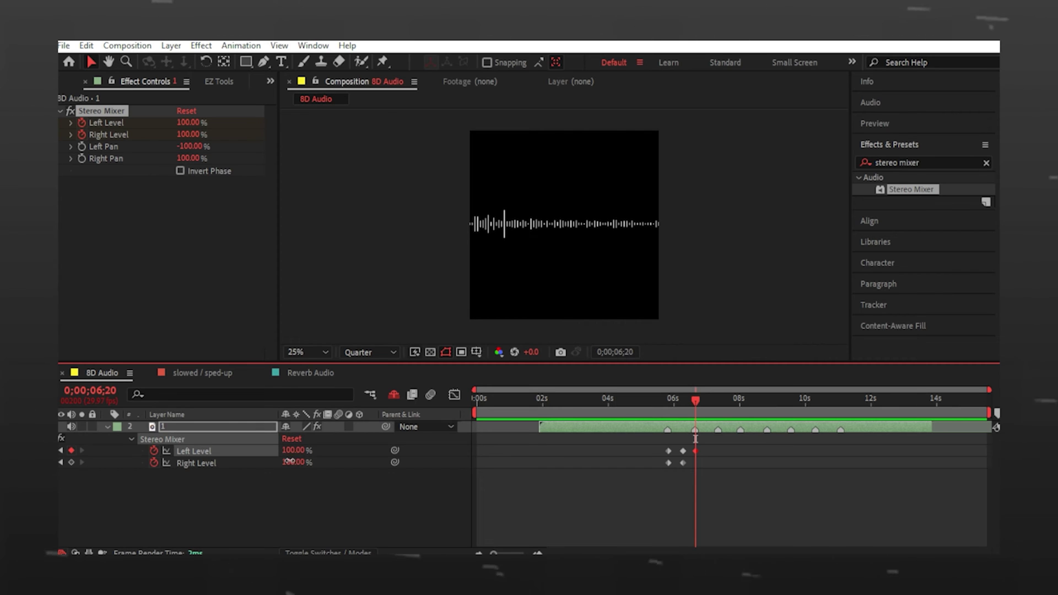
type("0")
key("Return")
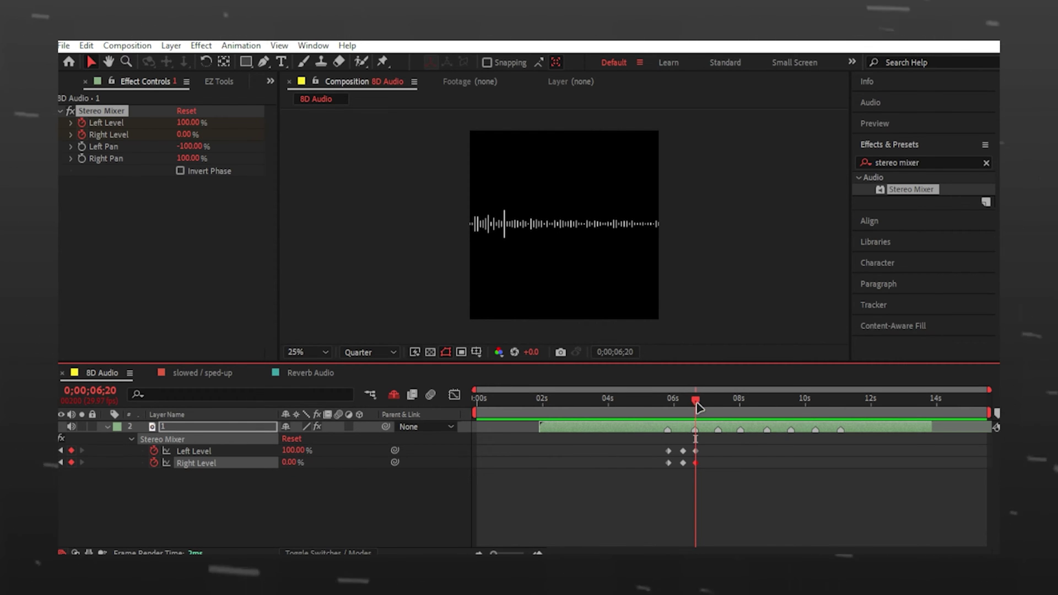
left_click_drag(699, 403, 709, 406)
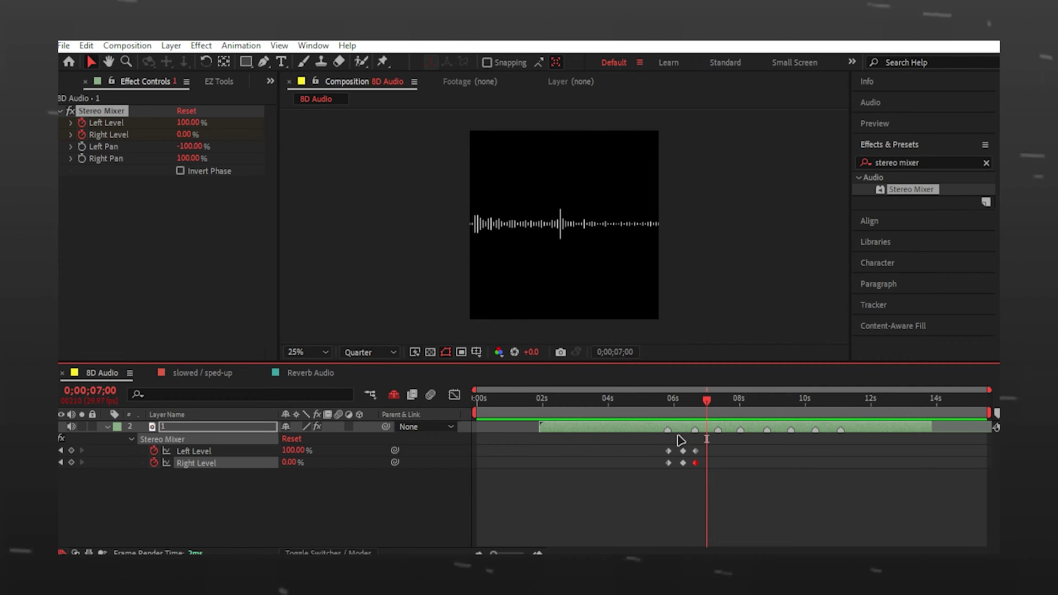
left_click_drag(678, 440, 709, 469)
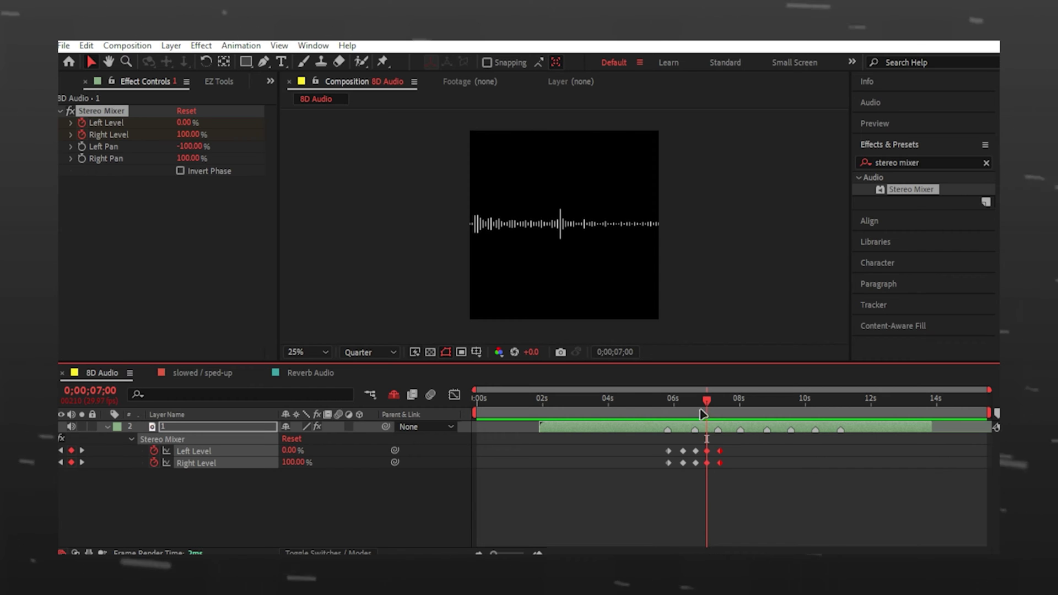
- Paste the copied panning keyframes at 0;00;07;20 and advance to 0;00;09;17
left_click_drag(720, 411, 727, 411)
key("ctrl+v")
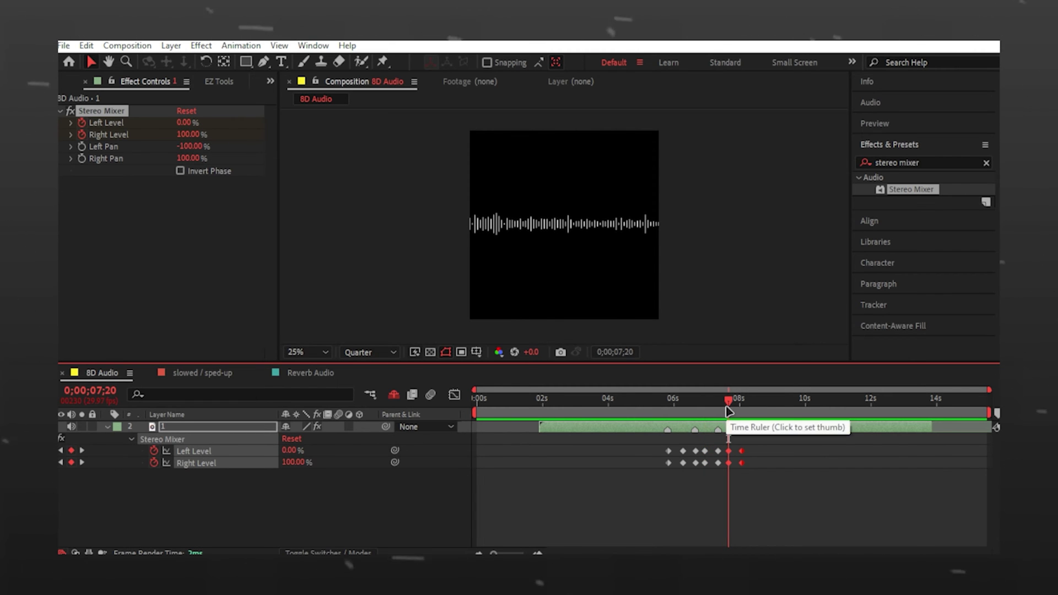
left_click(754, 406)
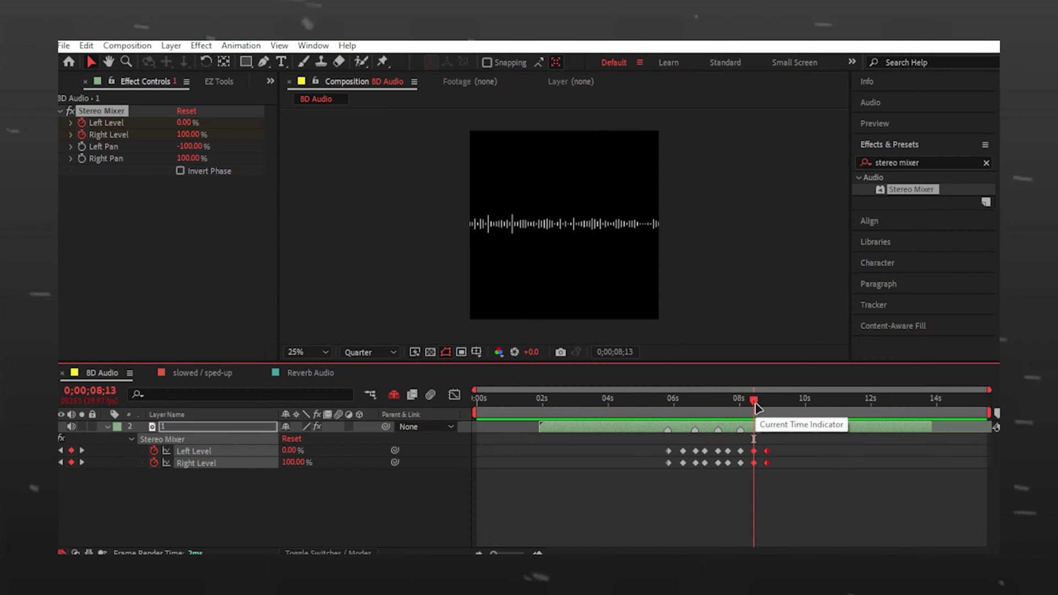
left_click(780, 433)
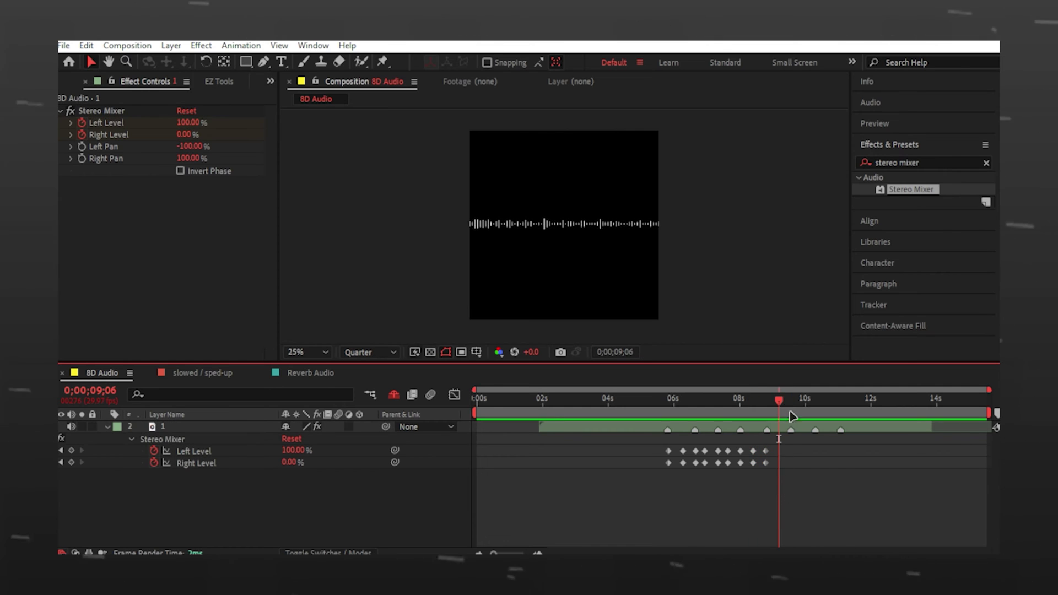
left_click(791, 408)
type("00")
- Key Right Level 100% and Left Level at 9;17, extending alternating keyframes toward 11 seconds
key("Return")
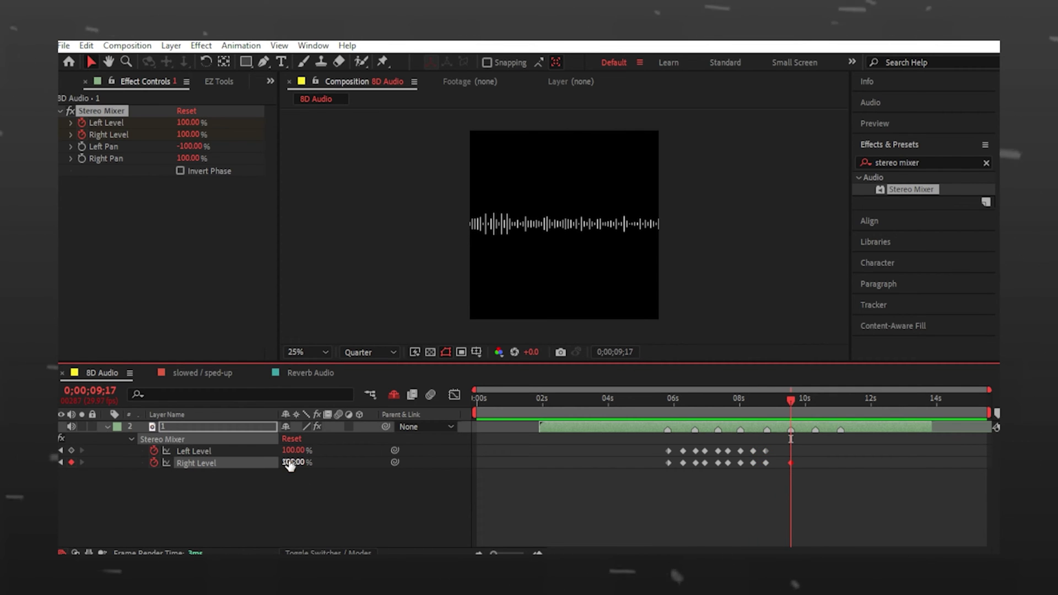
left_click(71, 450)
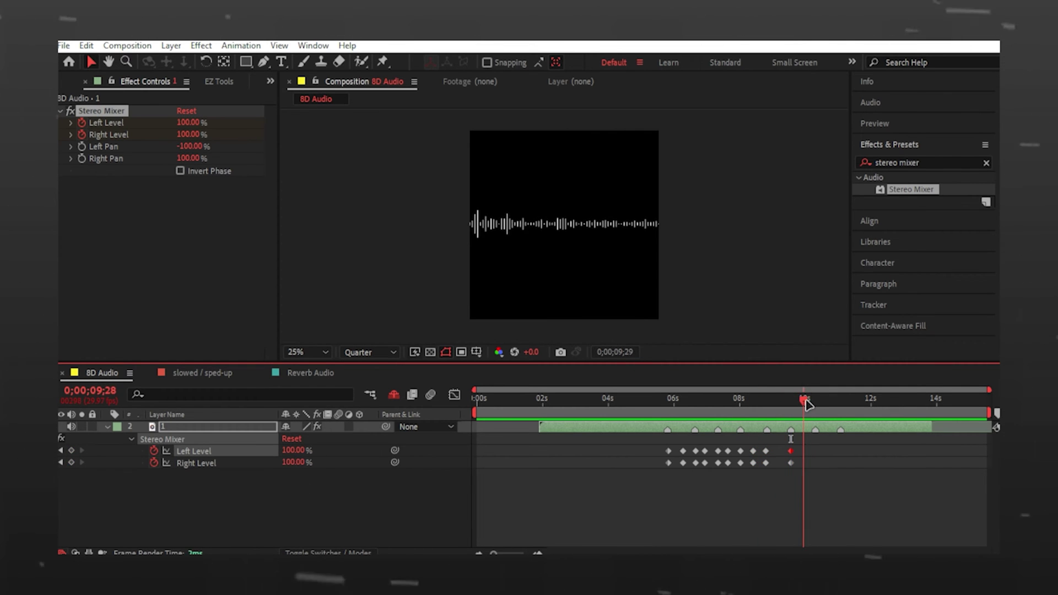
mouse_move(804, 402)
left_mouse_down()
mouse_move(830, 404)
mouse_move(610, 402)
left_mouse_up()
left_click_drag(653, 437, 863, 472)
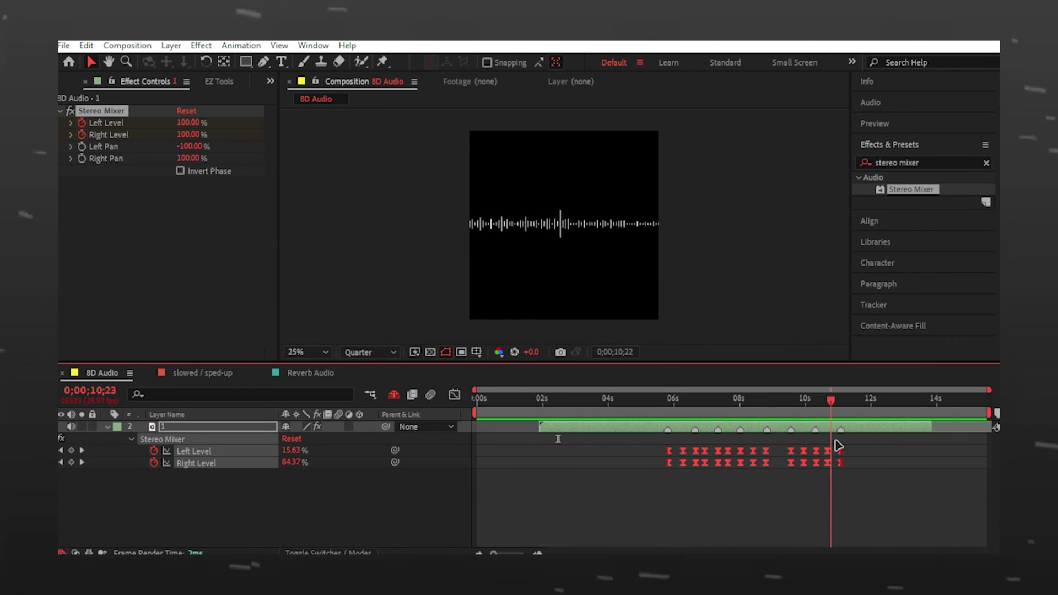
left_click(391, 489)
type("100")
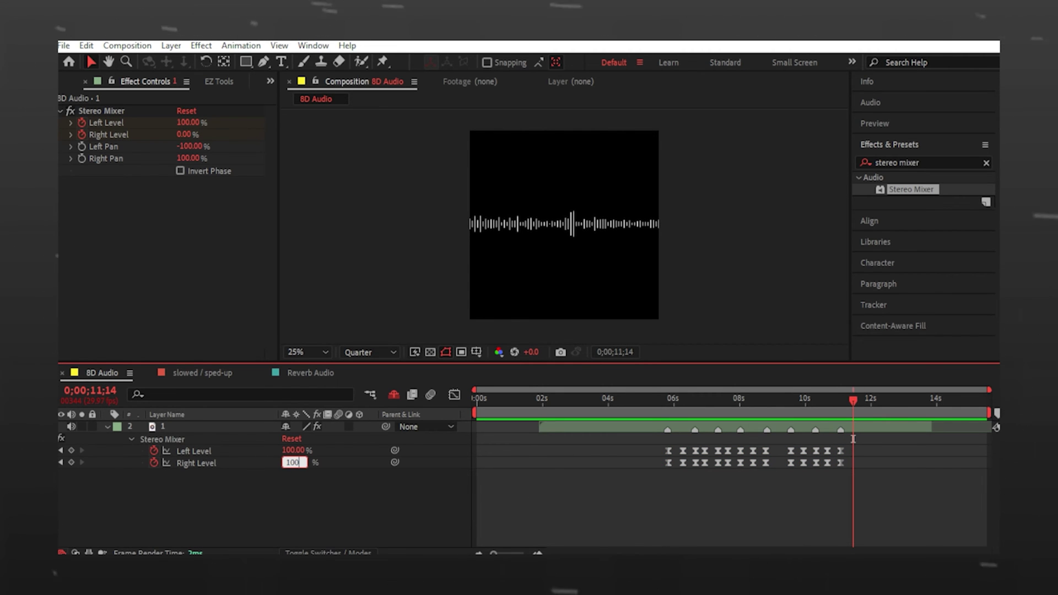
- Add a final keyframe with Right and Left Level at 100%, then preview the panning
key("Return")
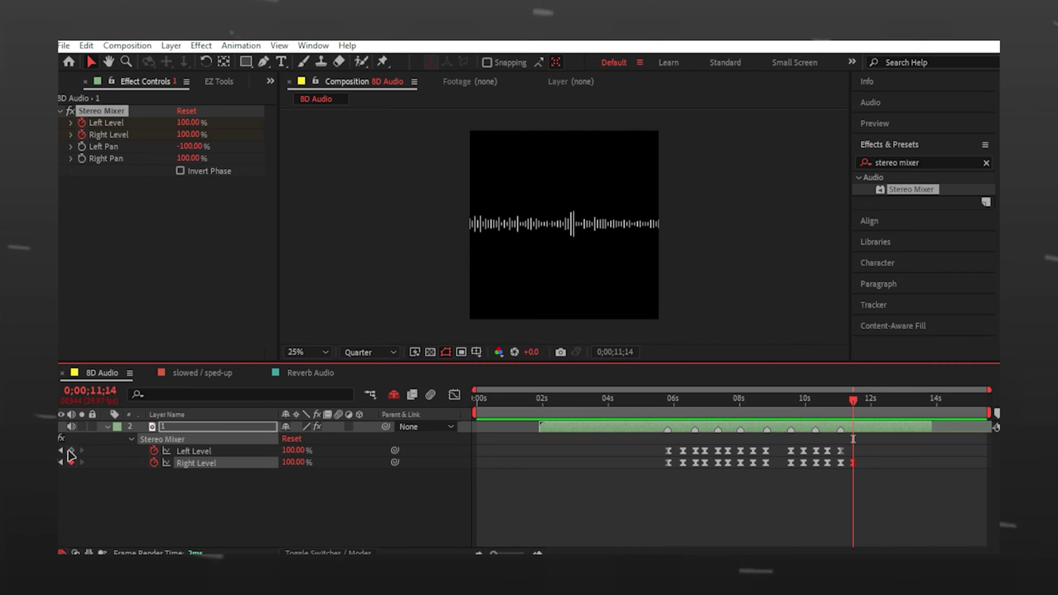
left_click(71, 451)
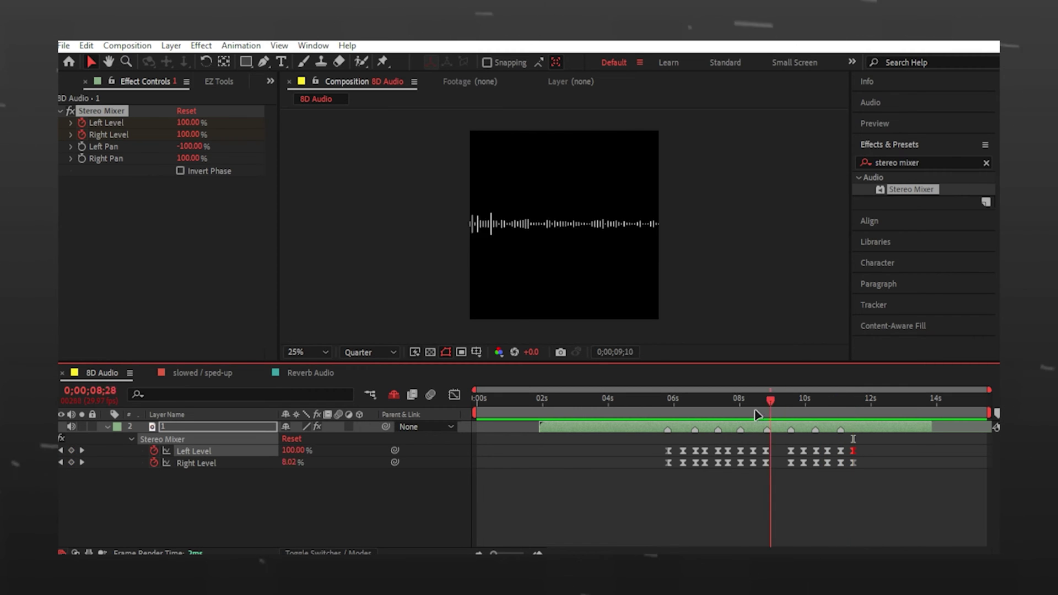
key("space")
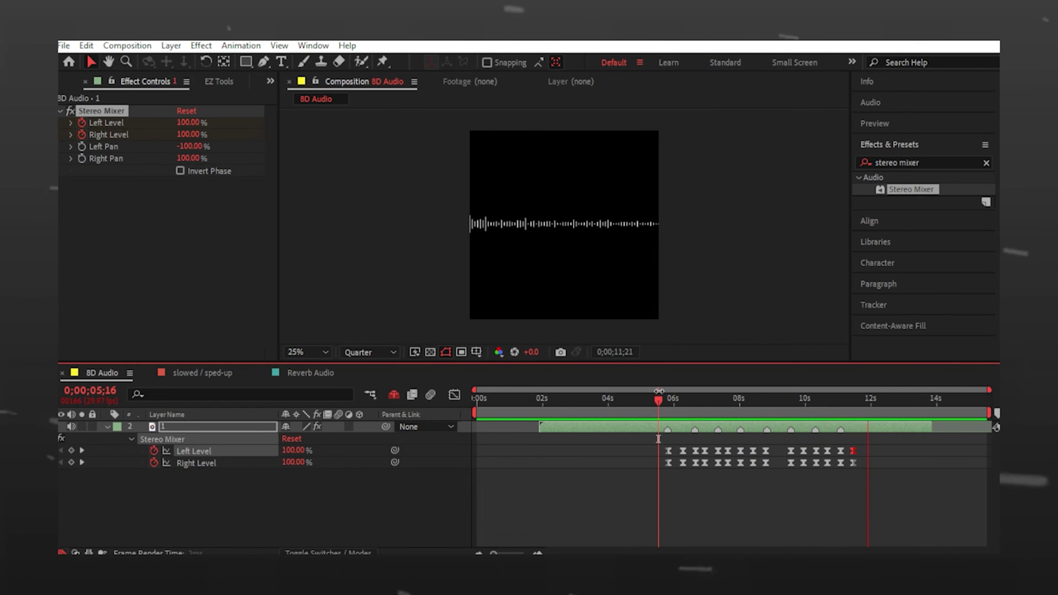
- Shift the later panning keyframes earlier to about 9 seconds
left_click_drag(726, 399, 781, 399)
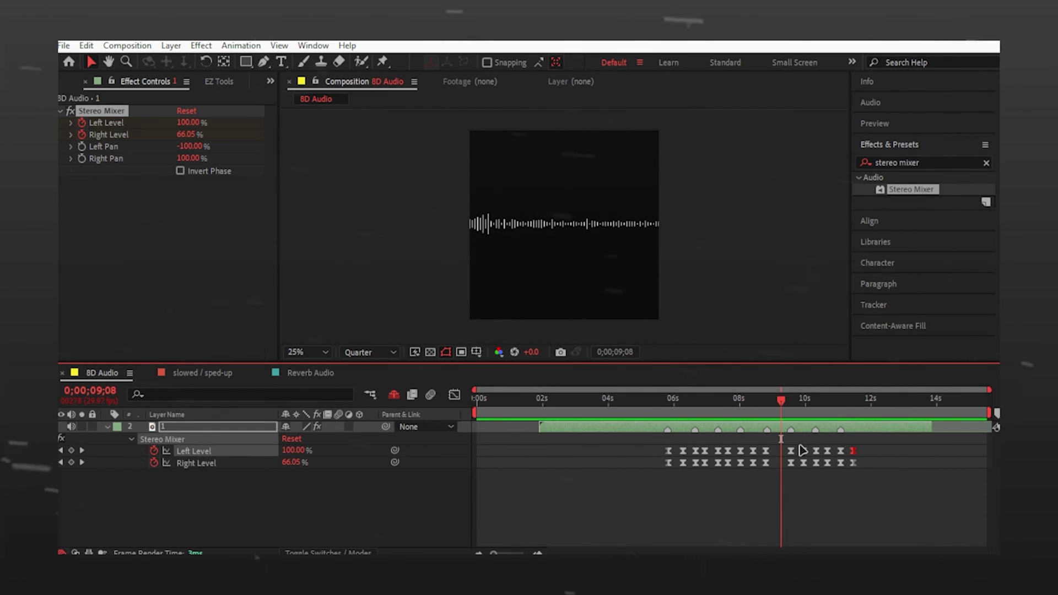
left_click_drag(783, 443, 893, 495)
left_click_drag(852, 463, 843, 463)
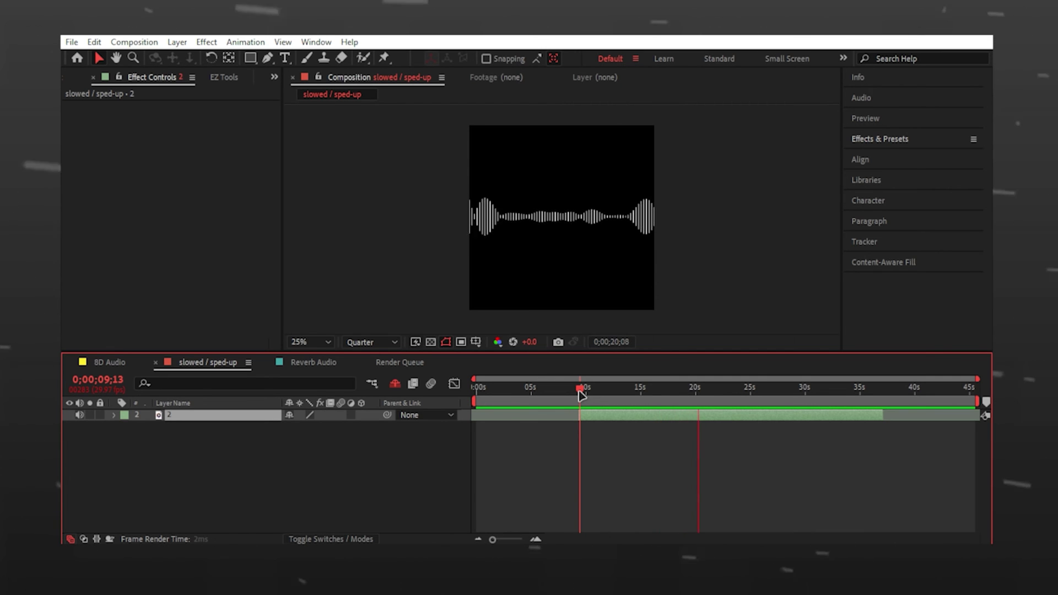
- Precompose the audio layer into a comp named '2'
right_click(586, 415)
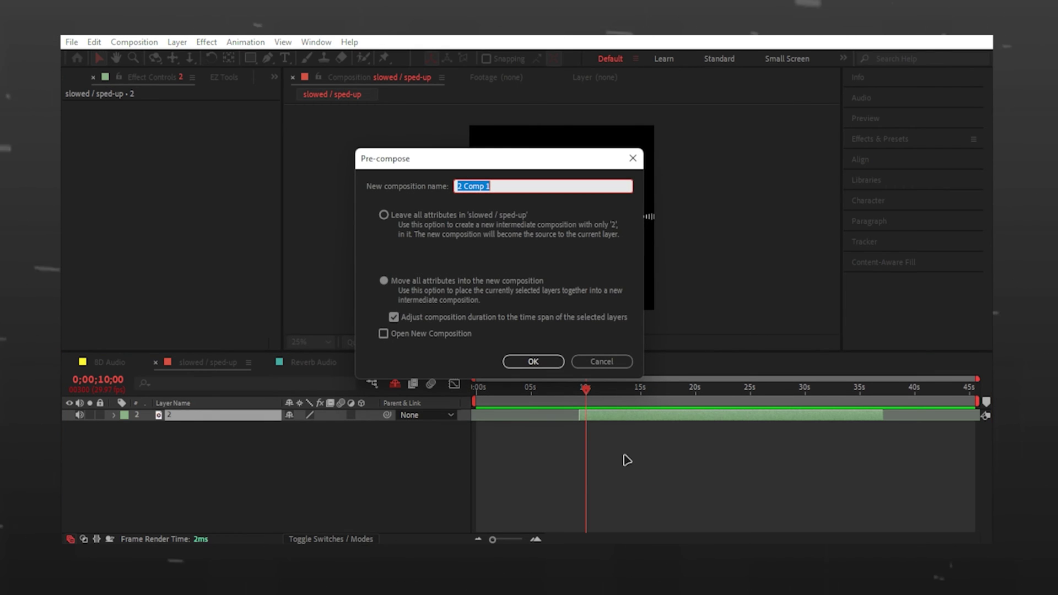
left_click(523, 364)
left_click(584, 392)
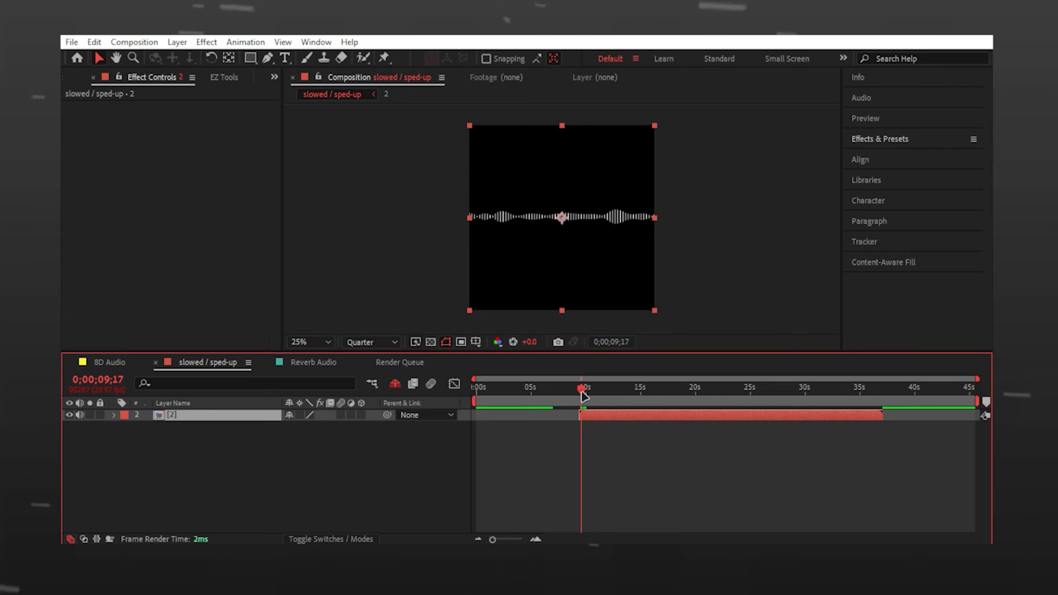
left_click_drag(584, 396, 583, 403)
- Enable Time Remapping on the precomposed layer and select Time Remap
right_click(592, 417)
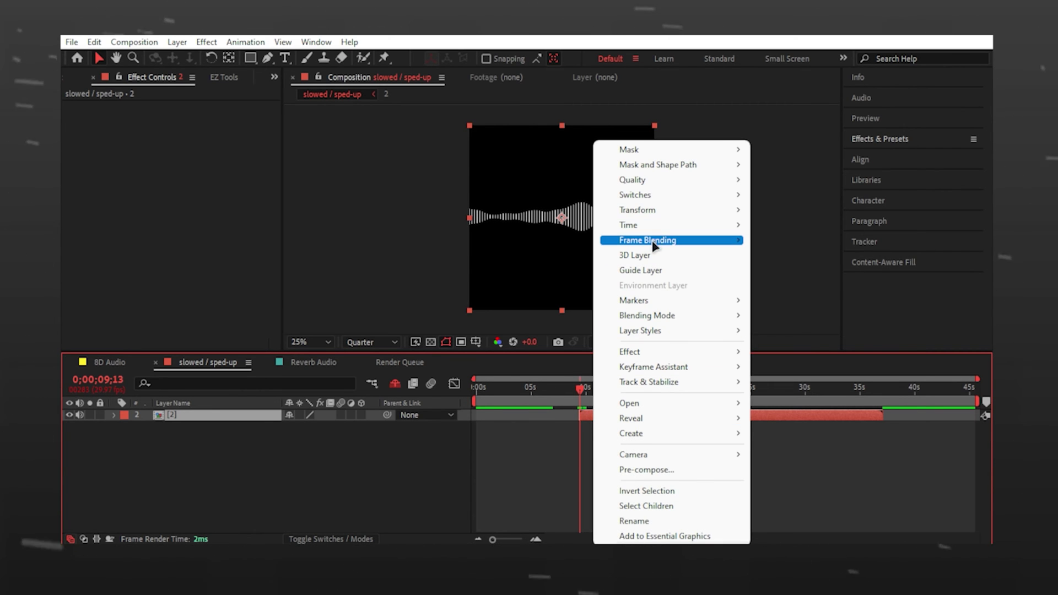
mouse_move(628, 224)
left_click(768, 228)
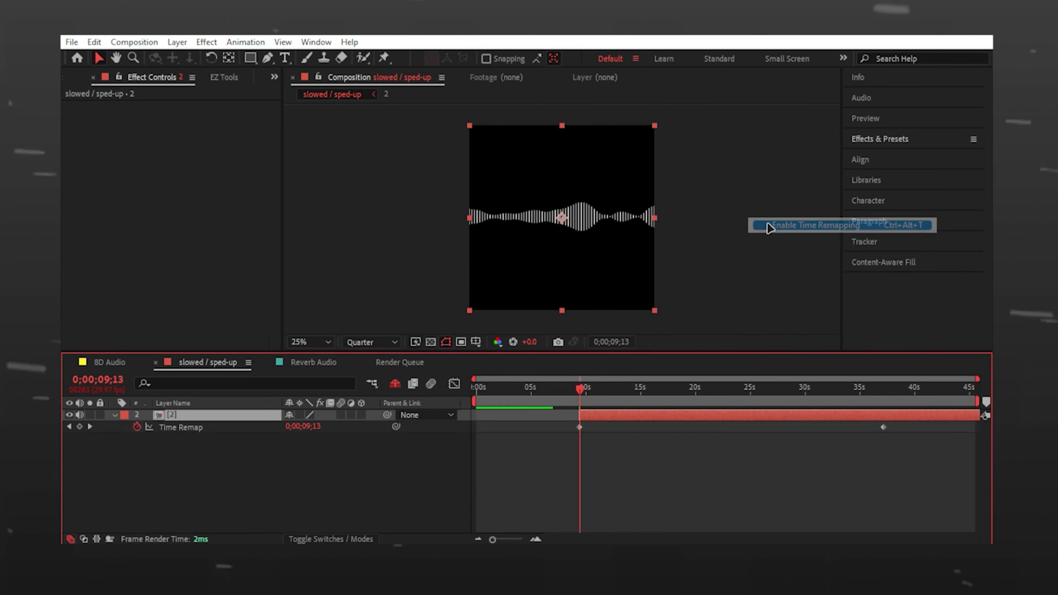
left_click(884, 429)
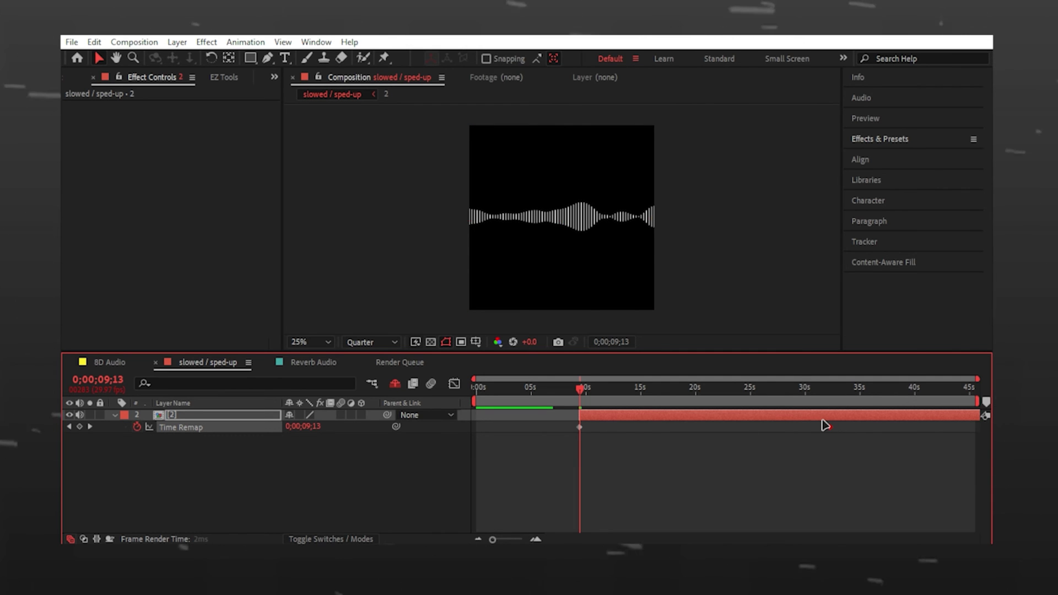
- Preview the remapped audio and drag the end Time Remap keyframe to about 39 seconds
key("space")
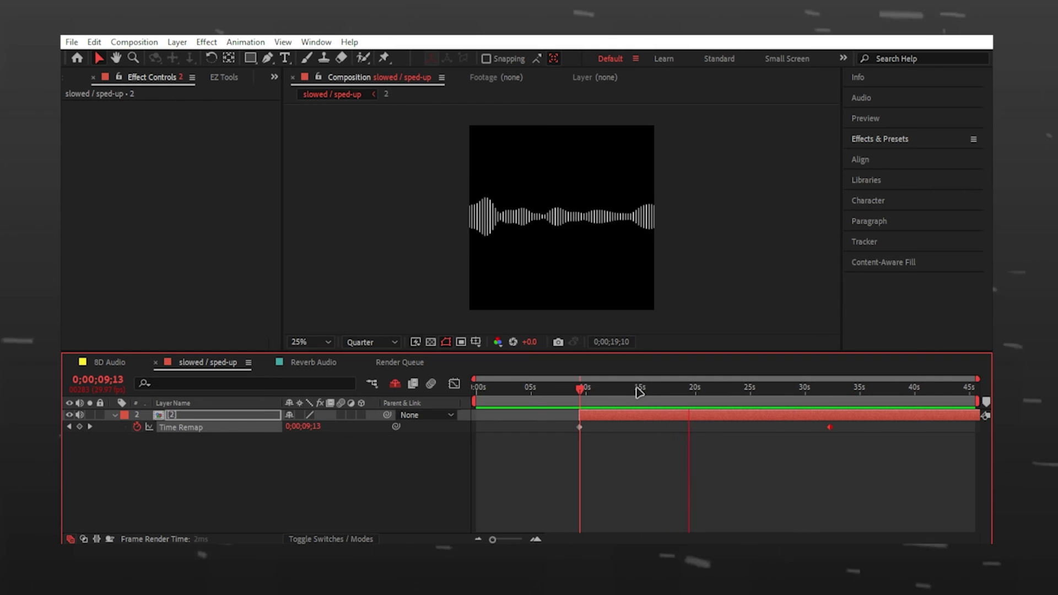
left_click_drag(580, 391, 560, 392)
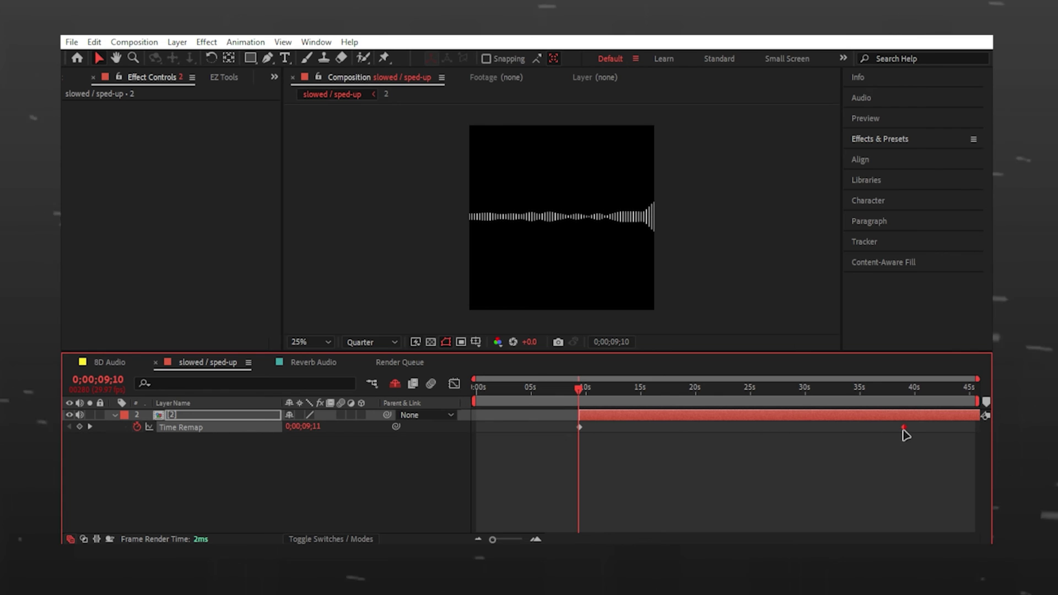
left_click_drag(902, 435, 901, 436)
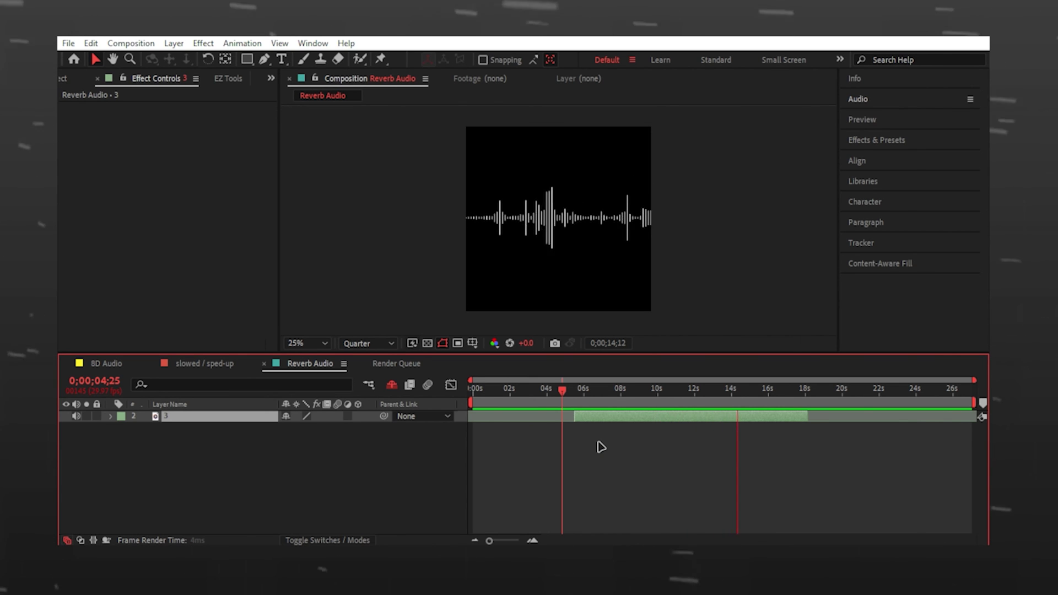
- Apply Bass & Treble to layer 3 with bass 8 and treble 2
left_click(577, 390)
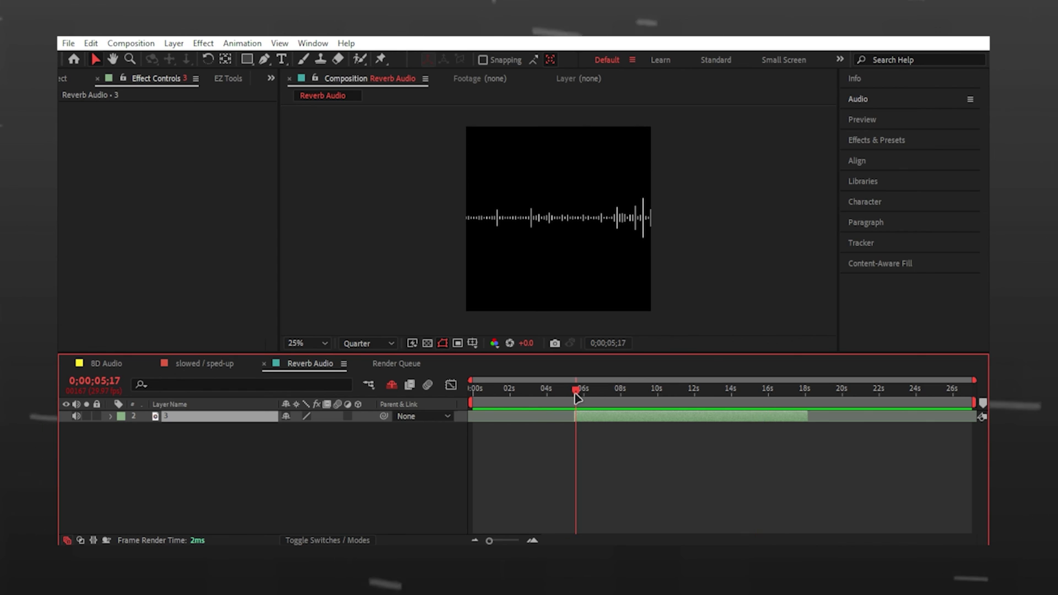
left_click(877, 140)
type("bas")
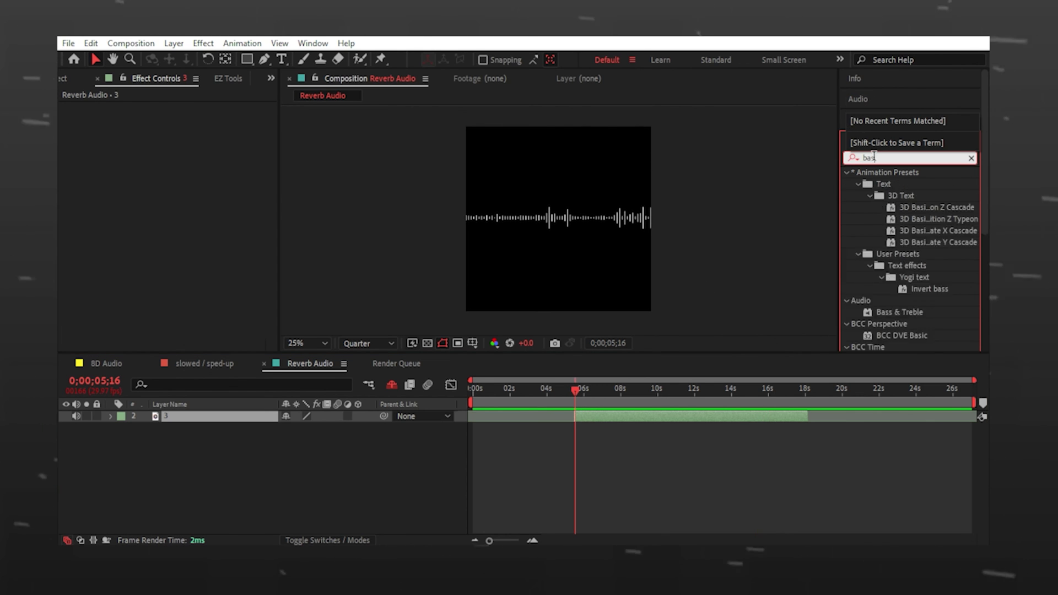
type("s")
left_click_drag(900, 242, 141, 217)
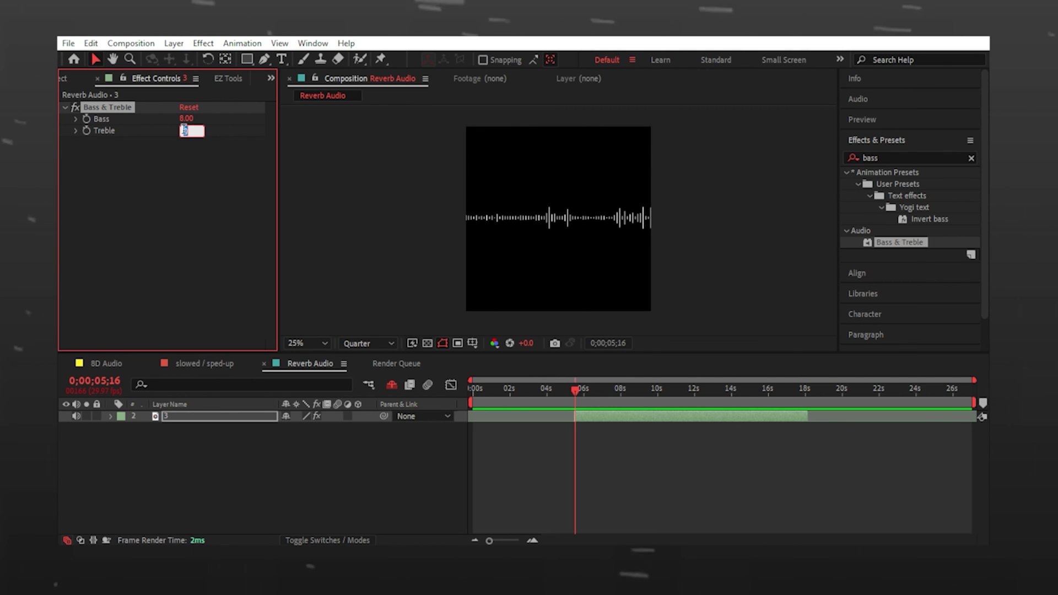
left_click(198, 156)
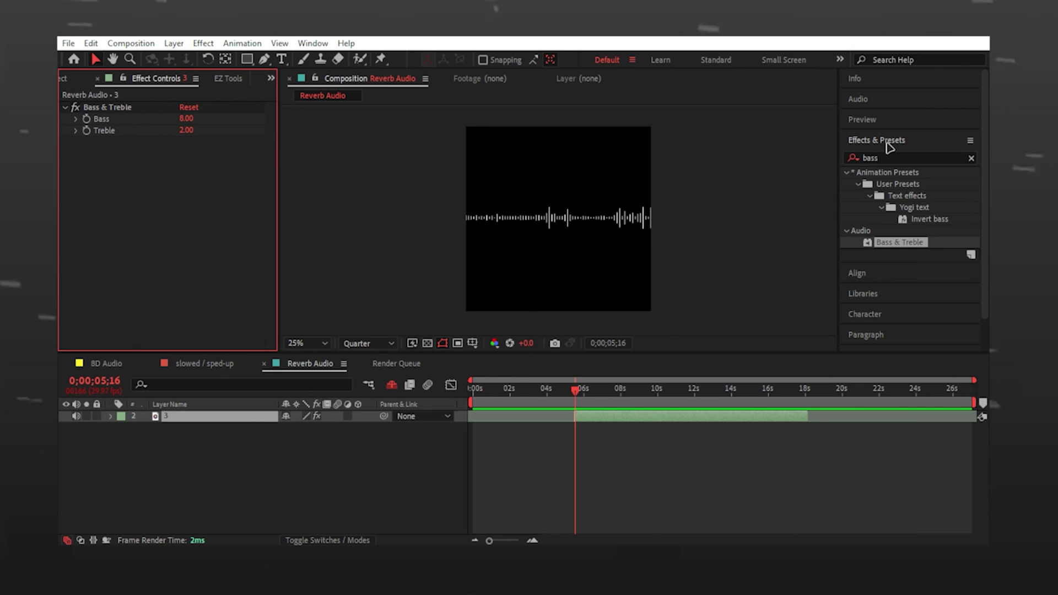
- Add Reverb to the layer with Dry Out 70% and Wet Out 20%
left_click(856, 158)
type("reverb")
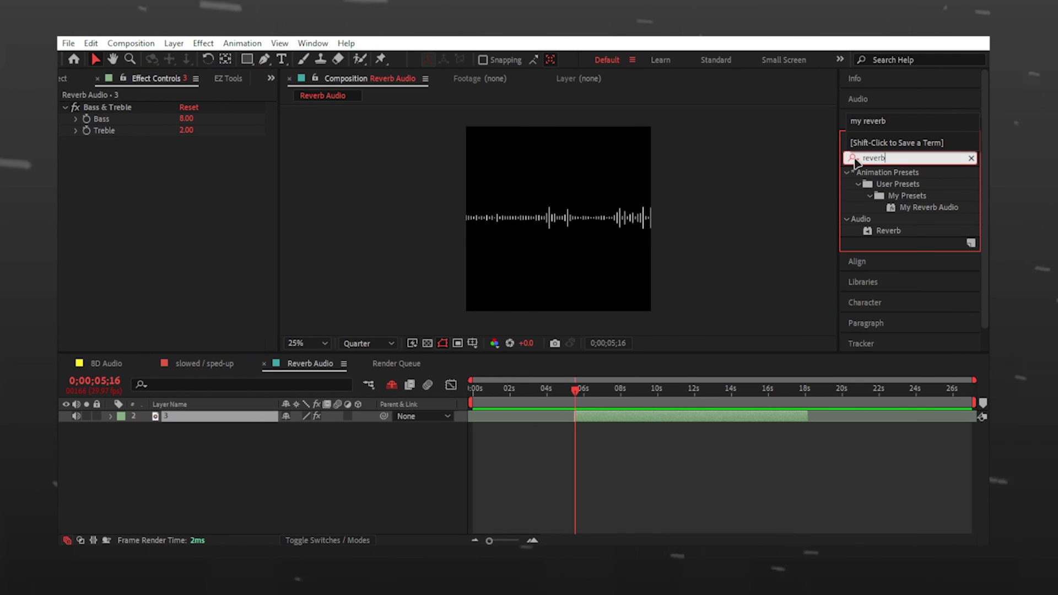
left_click_drag(889, 231, 186, 204)
type("70")
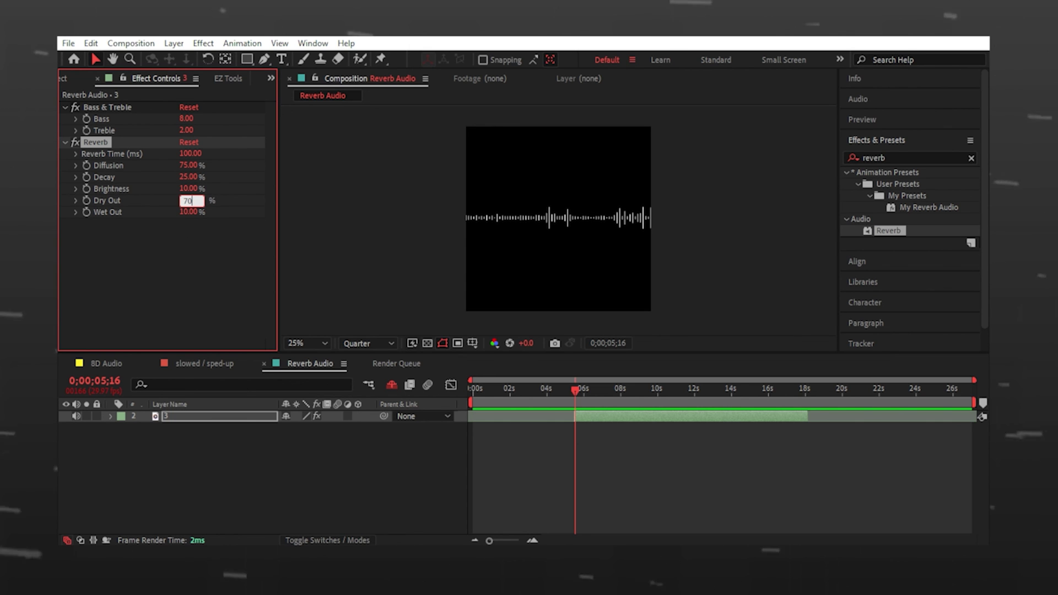
key("Return")
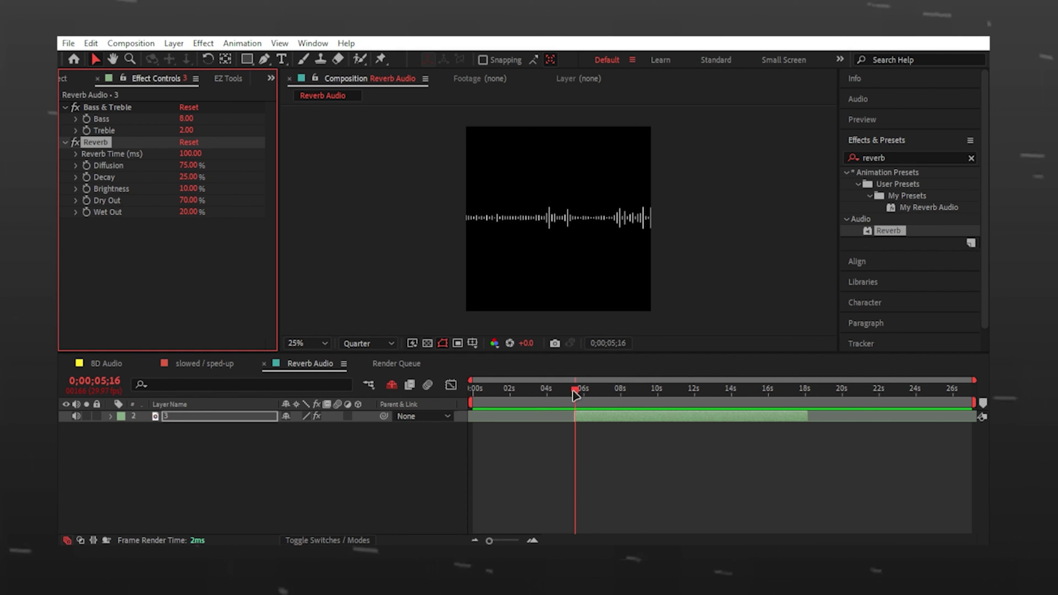
left_click_drag(577, 395, 571, 394)
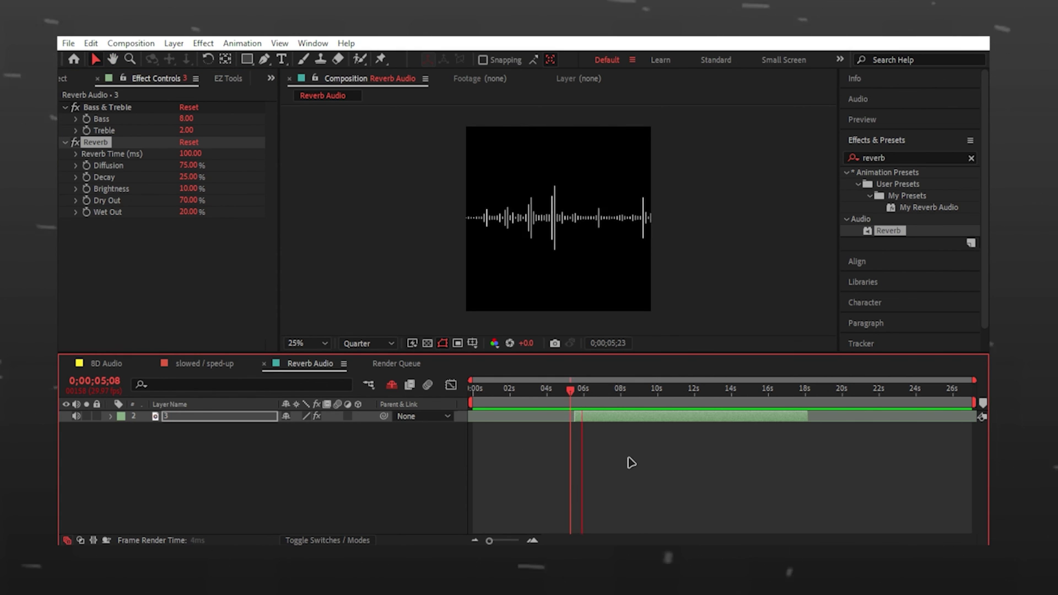